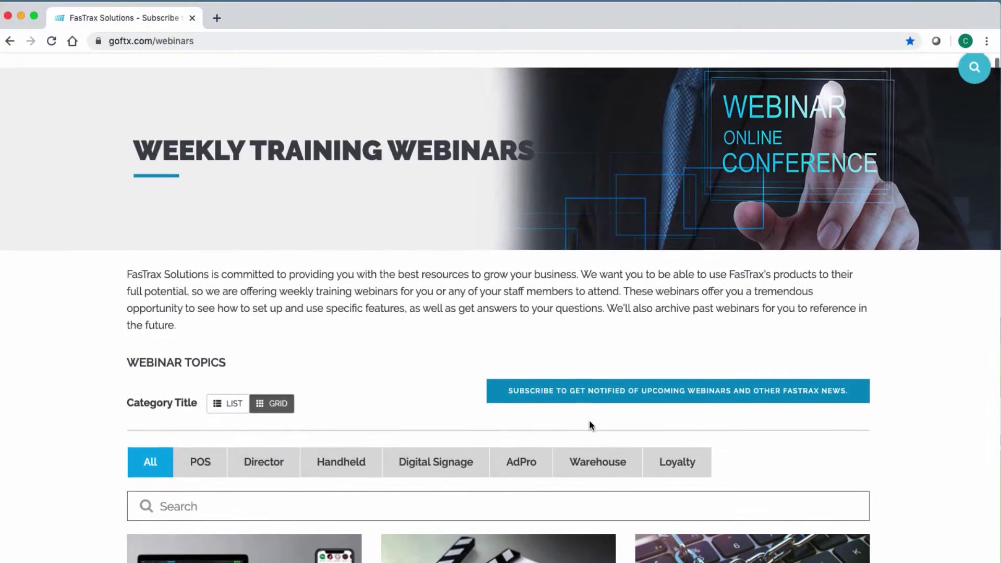
Scroll down the Weekly Training Webinars page.
scroll(589, 421, down, 1)
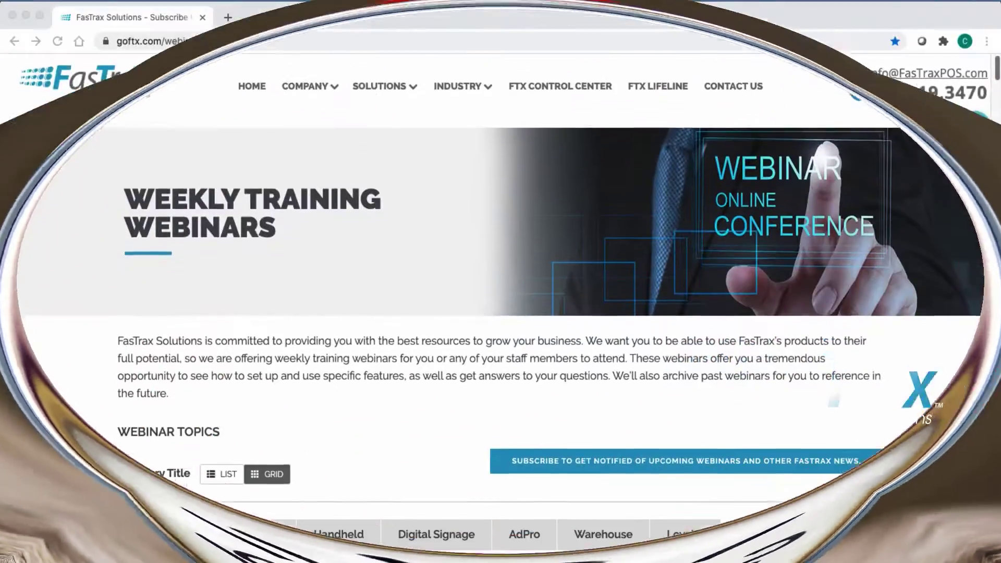
Scroll down through the webinars grid.
scroll(500, 312, down, 10)
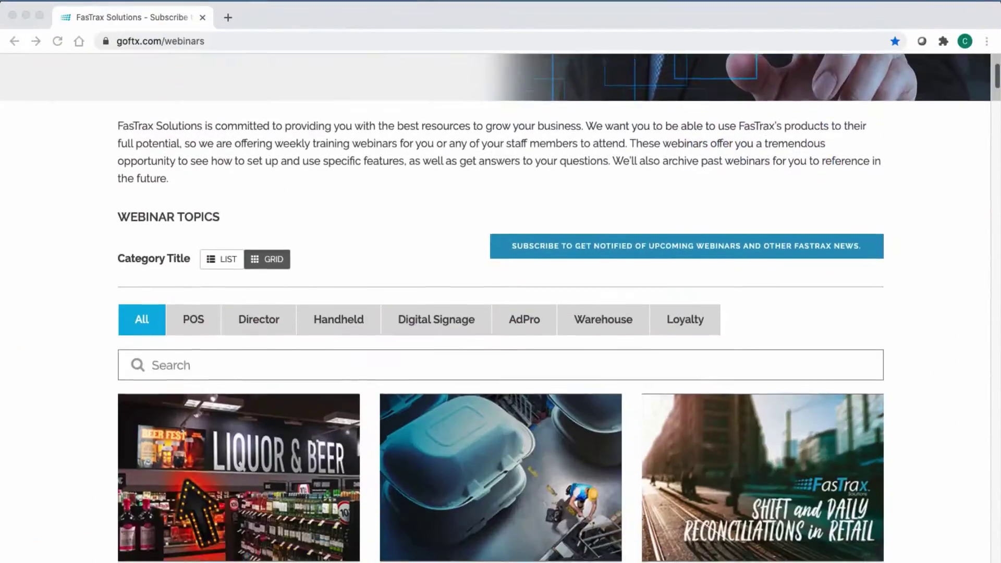
scroll(500, 313, down, 20)
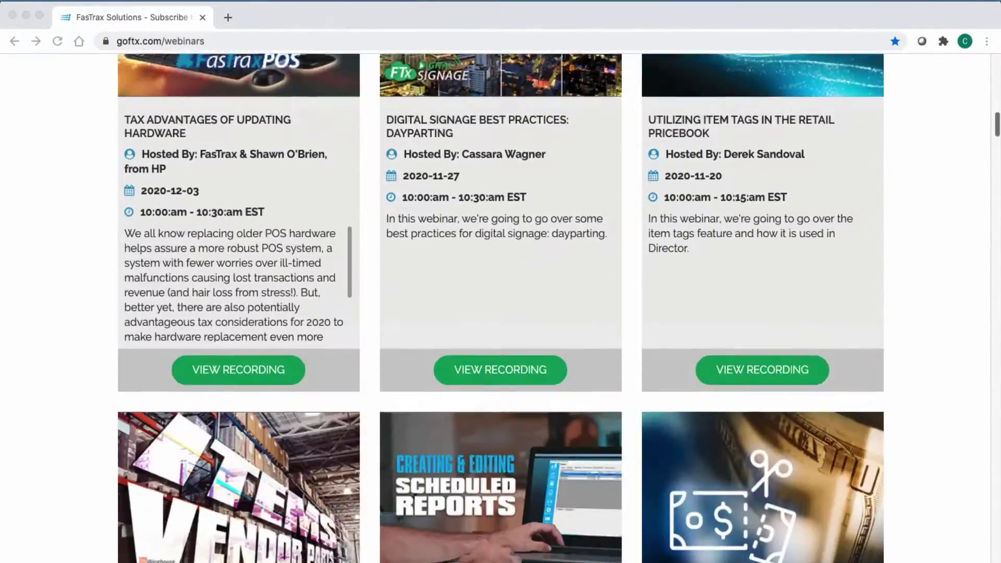
scroll(501, 313, down, 20)
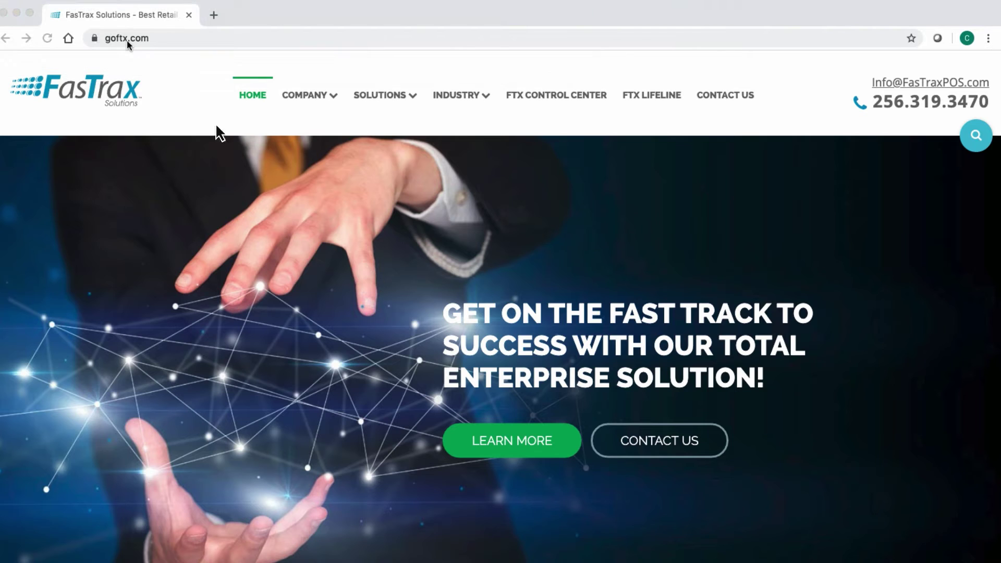
Reach the webinars page through FTX Lifeline's Weekly webinars tile and dismiss the FTX News form.
click(651, 96)
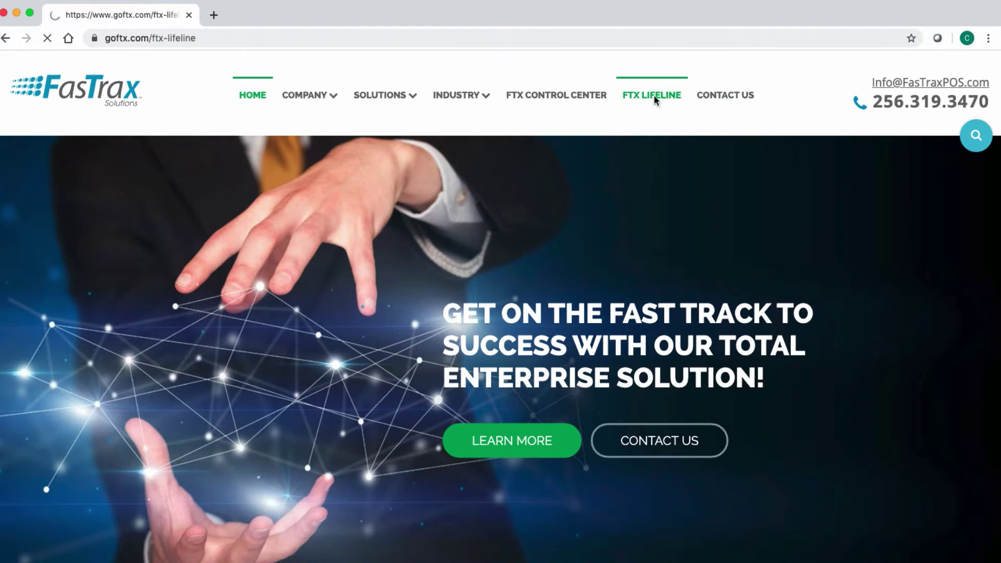
scroll(662, 424, down, 20)
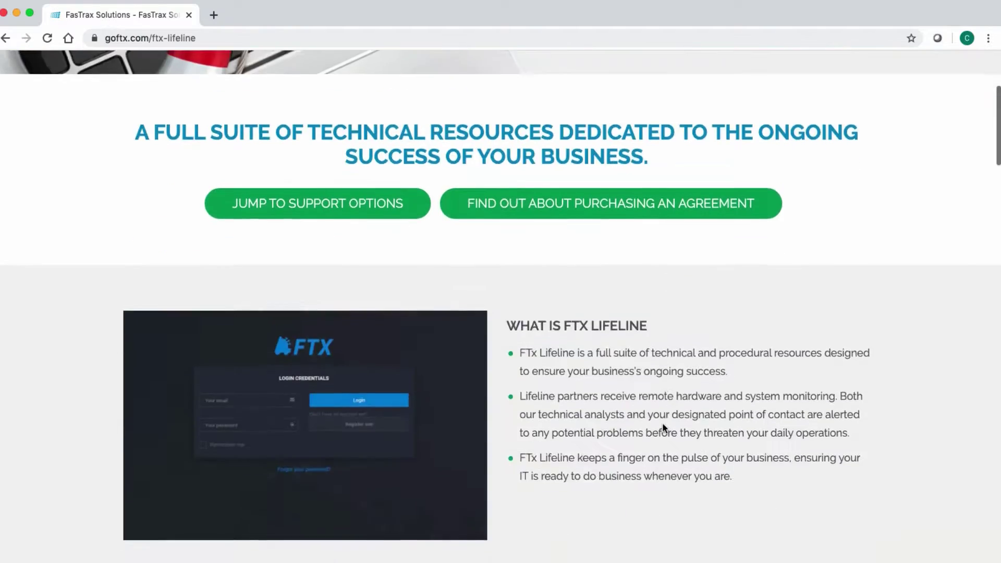
scroll(662, 425, down, 10)
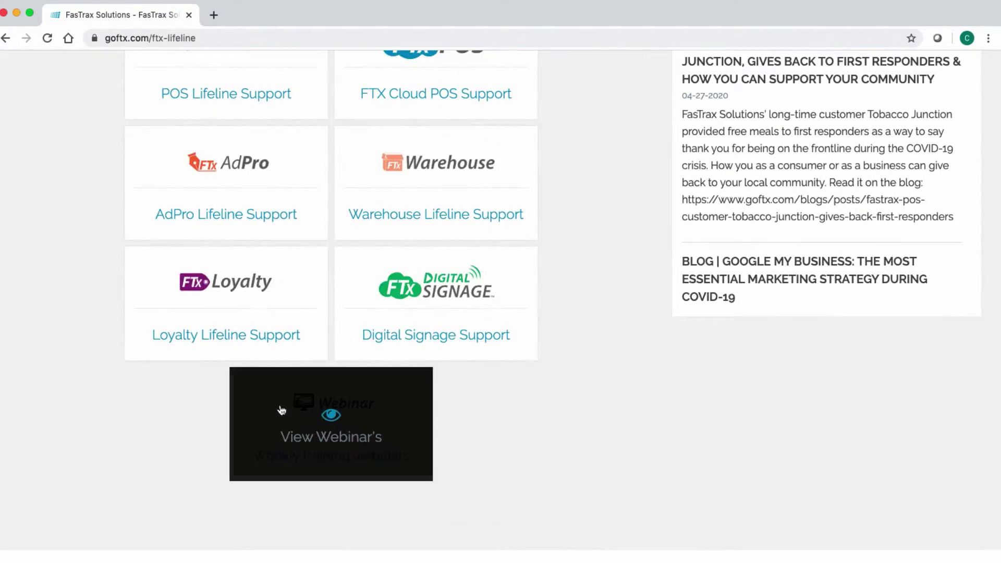
click(282, 409)
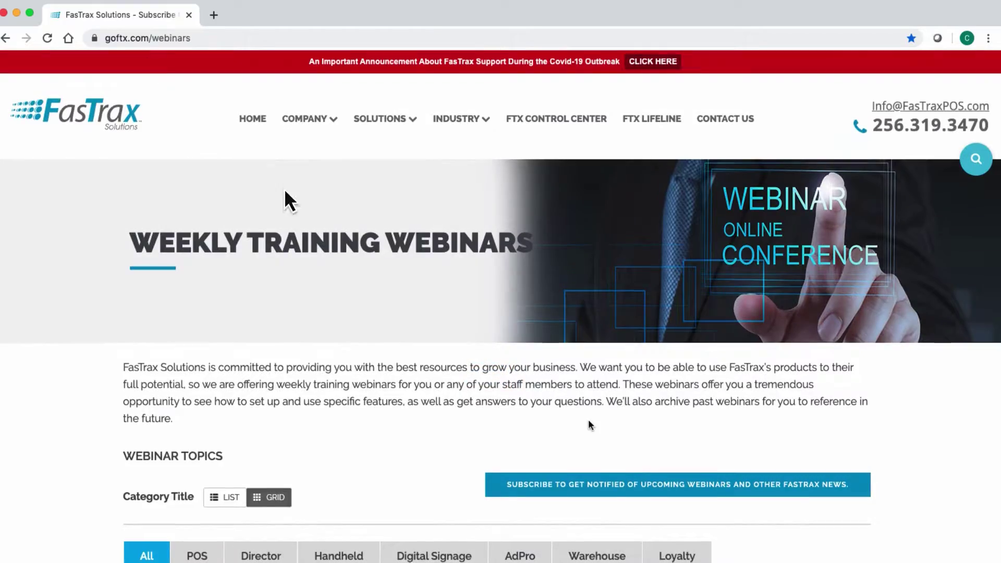
scroll(396, 263, down, 3)
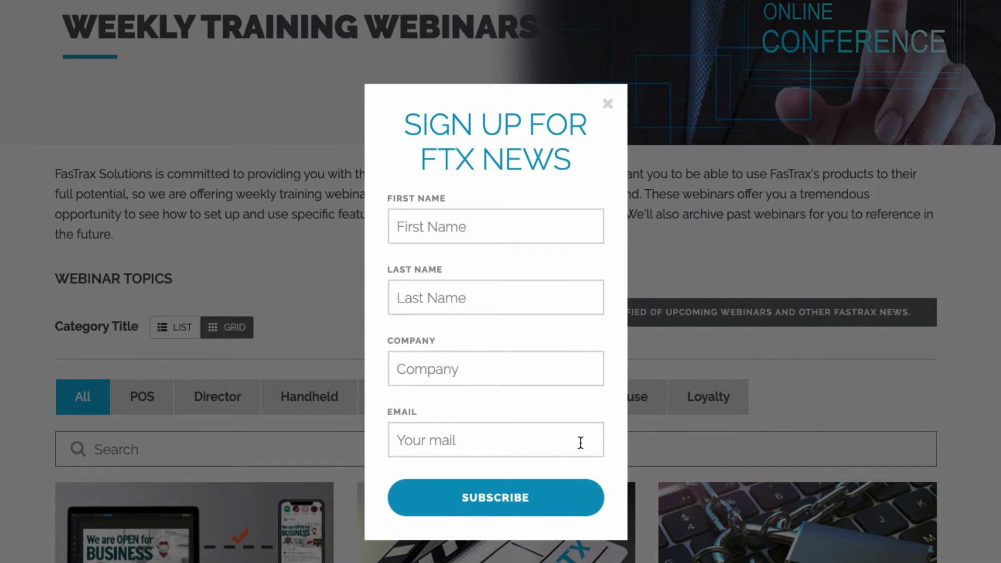
click(607, 104)
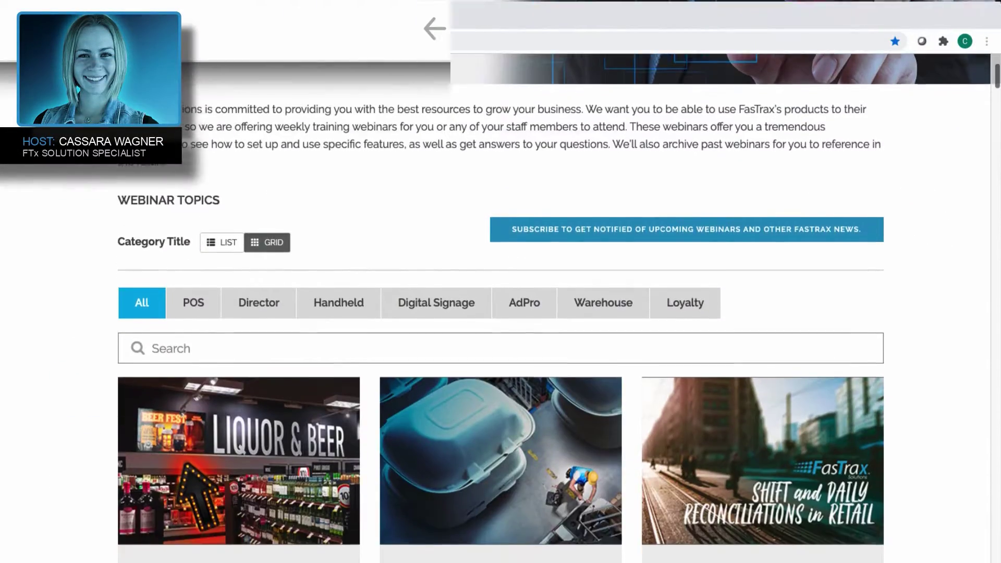
Scroll down through the archived webinars grid.
scroll(500, 313, down, 20)
scroll(501, 313, down, 18)
scroll(501, 313, down, 18)
scroll(500, 312, down, 20)
scroll(500, 313, down, 18)
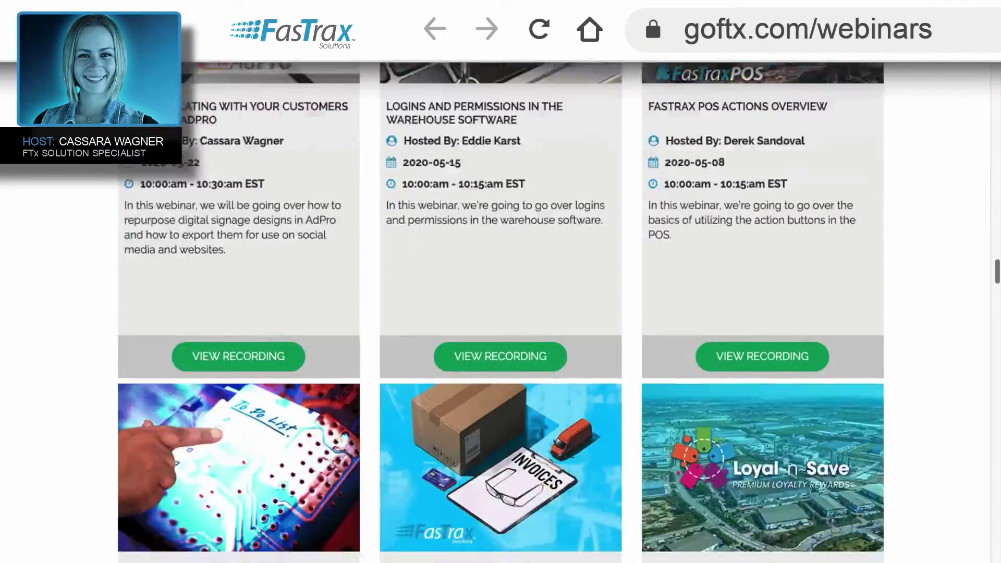
scroll(500, 312, down, 20)
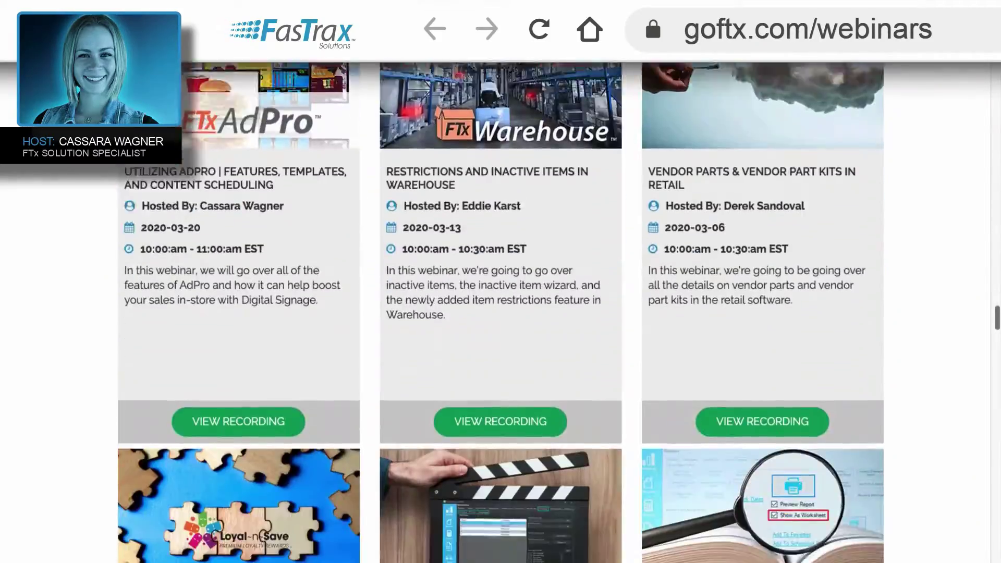
scroll(500, 312, down, 20)
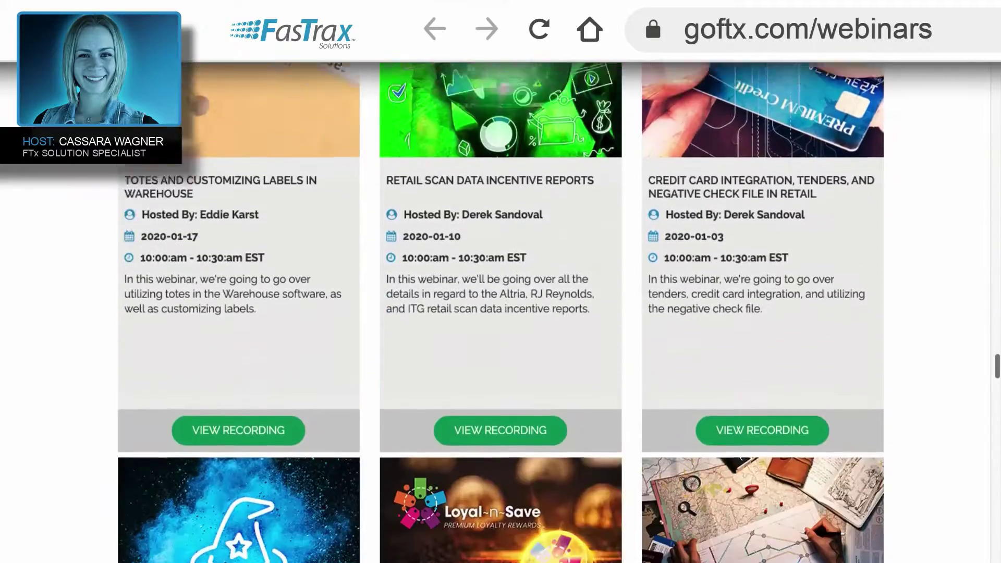
scroll(500, 313, down, 20)
scroll(297, 138, down, 15)
scroll(459, 205, down, 5)
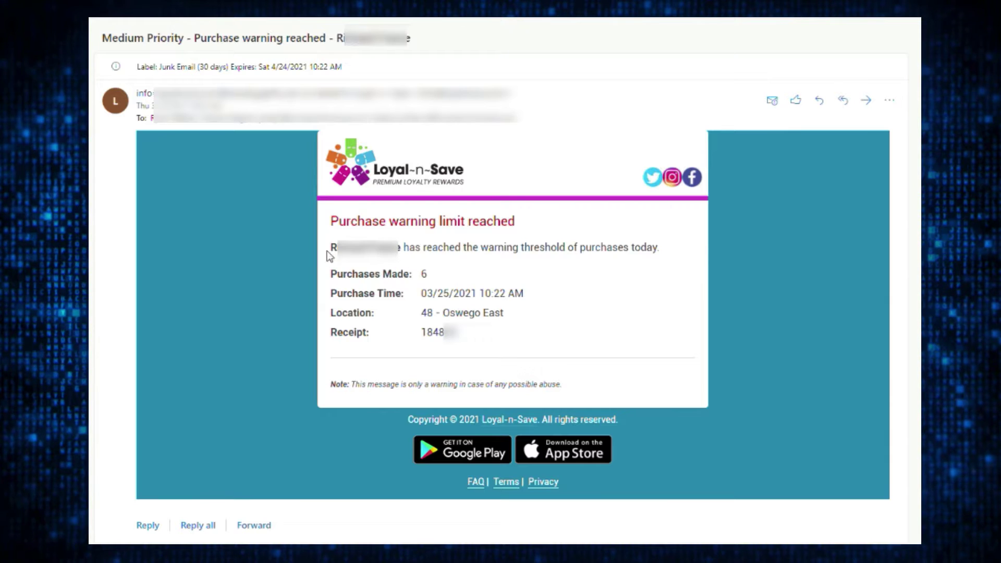
Highlight the email's purchase time, location and receipt rows instead of the name and purchase count.
click(413, 286)
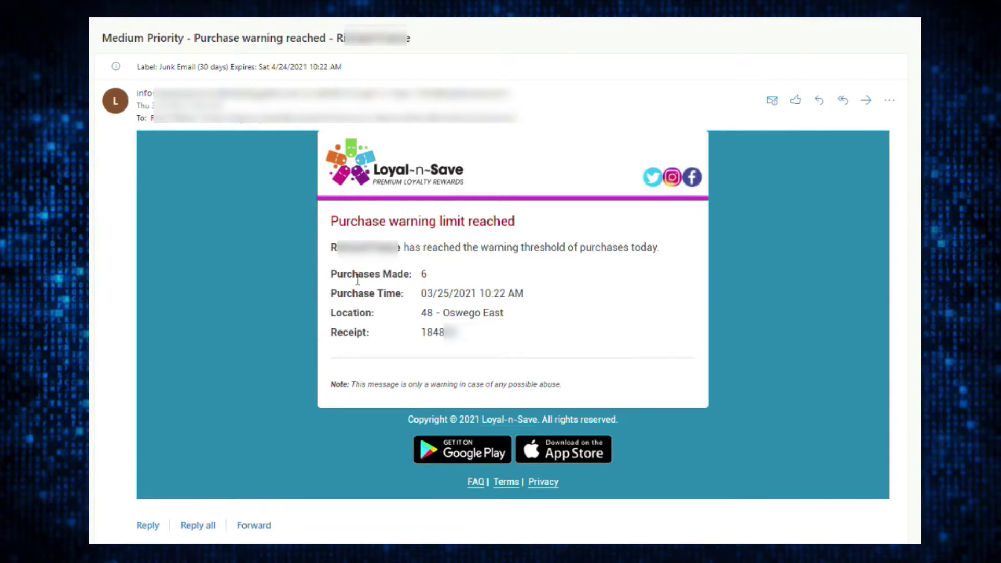
click(402, 287)
drag(329, 295, 518, 326)
click(482, 327)
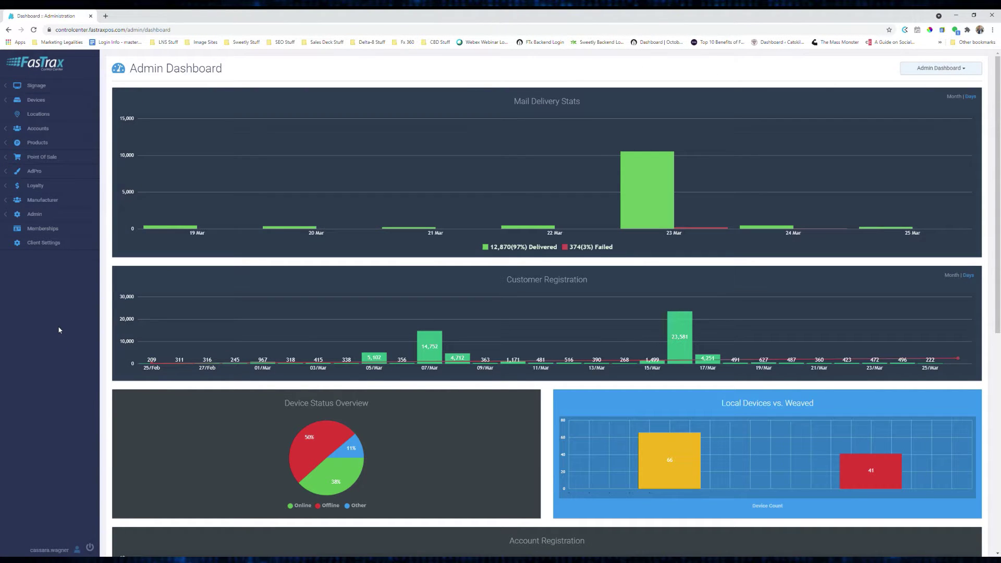
Go to Loyalty > Customer > Customers in the sidebar.
click(38, 191)
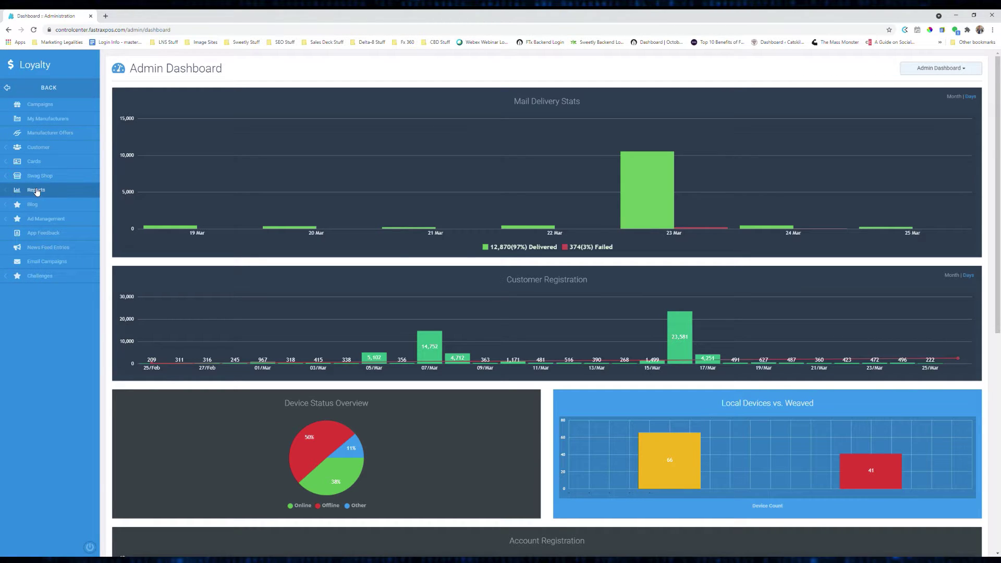
click(38, 150)
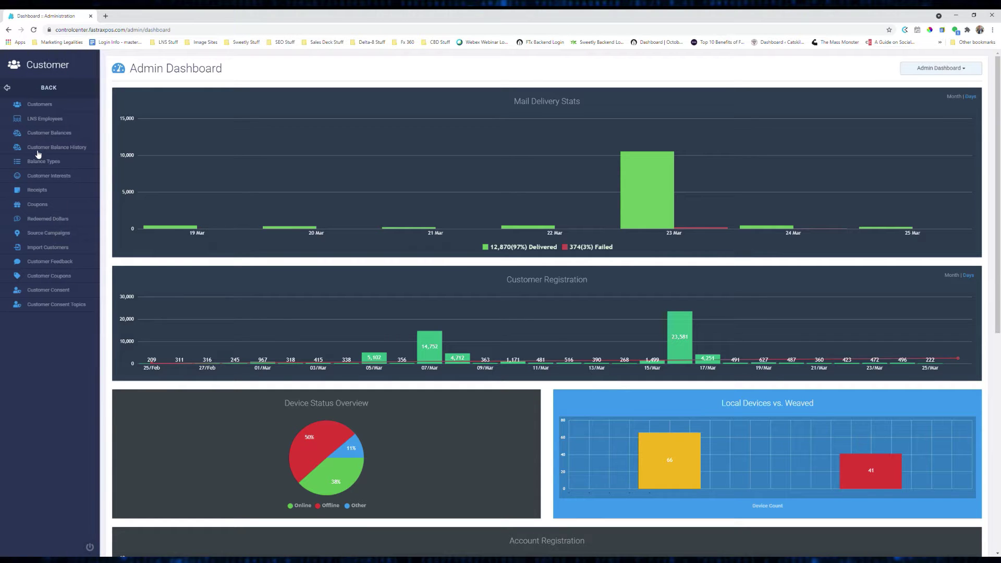
click(37, 107)
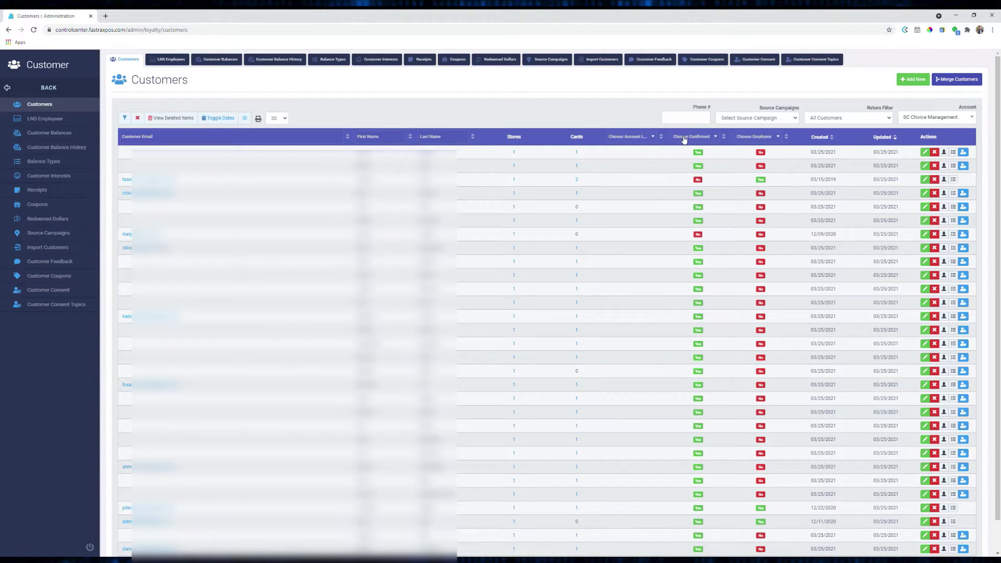
Filter Account Lockout to Locked, then enter initials in the First Name and Last Name filters.
click(649, 139)
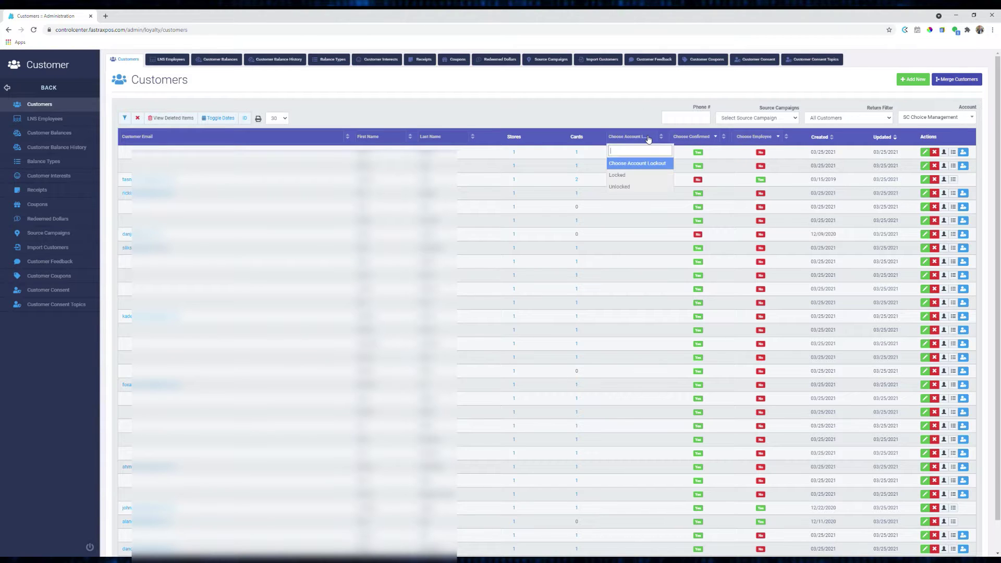
click(631, 175)
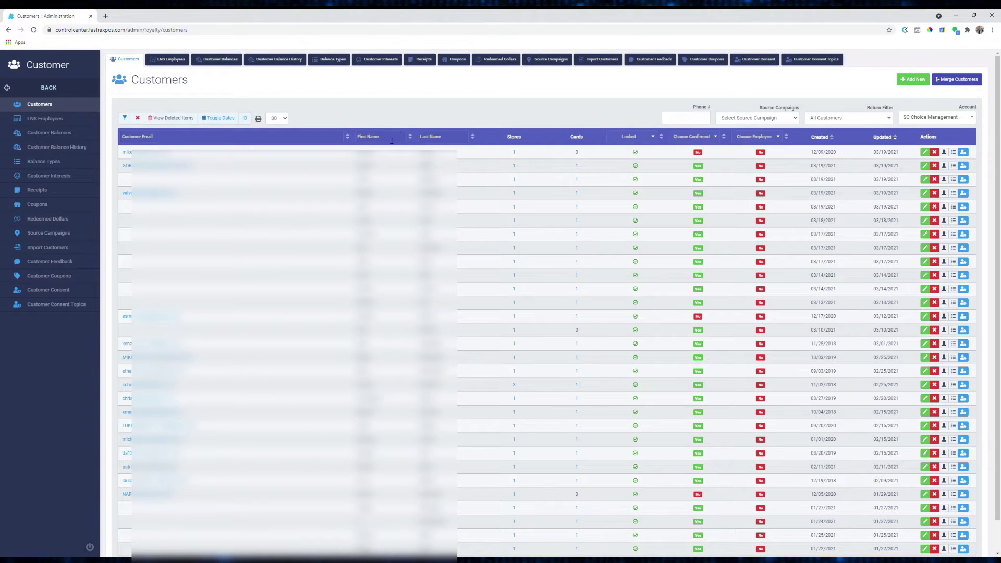
click(371, 137)
text(m)
click(441, 136)
text(g)
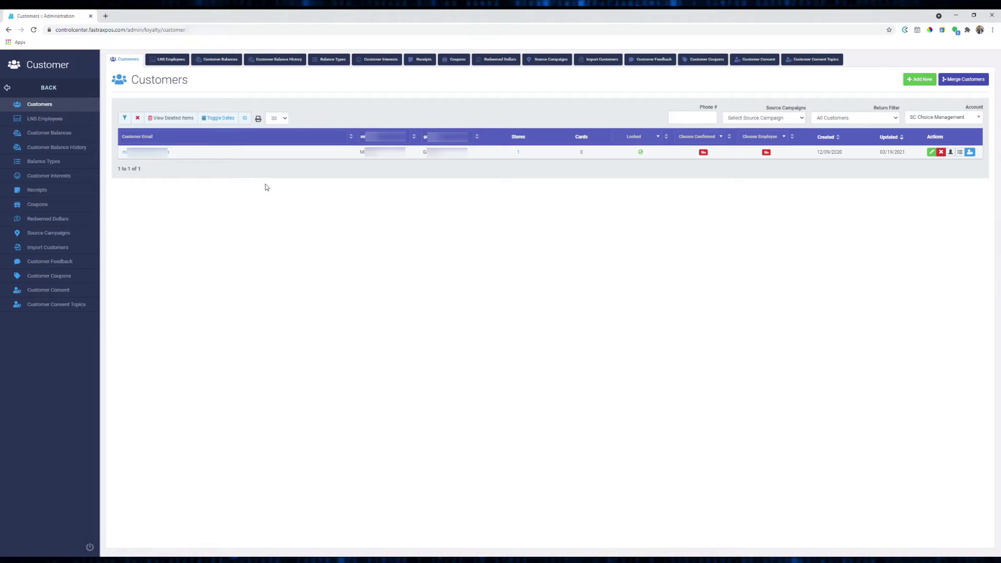
Edit the customer and set Store Locked to No for SC Choice Management.
click(933, 153)
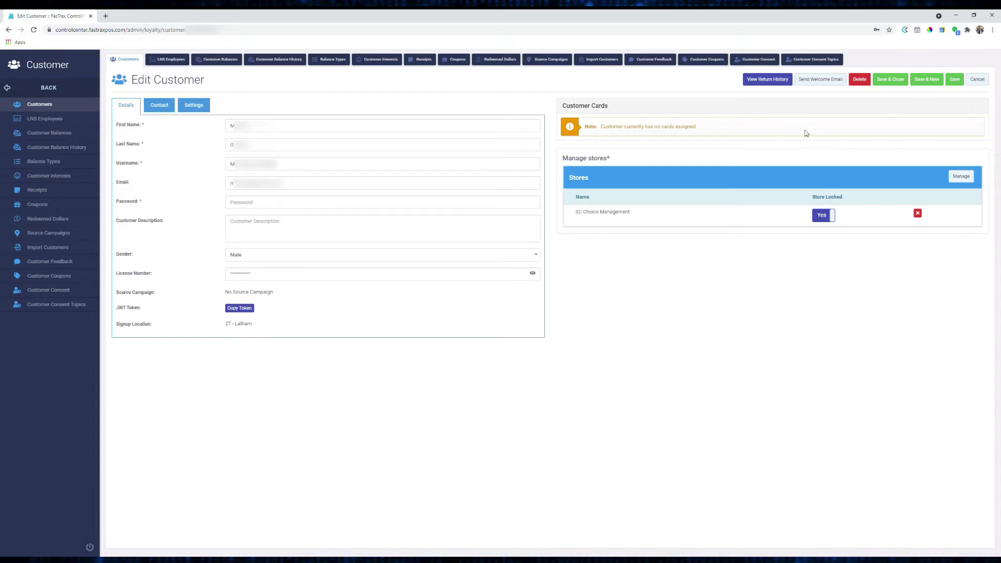
click(829, 215)
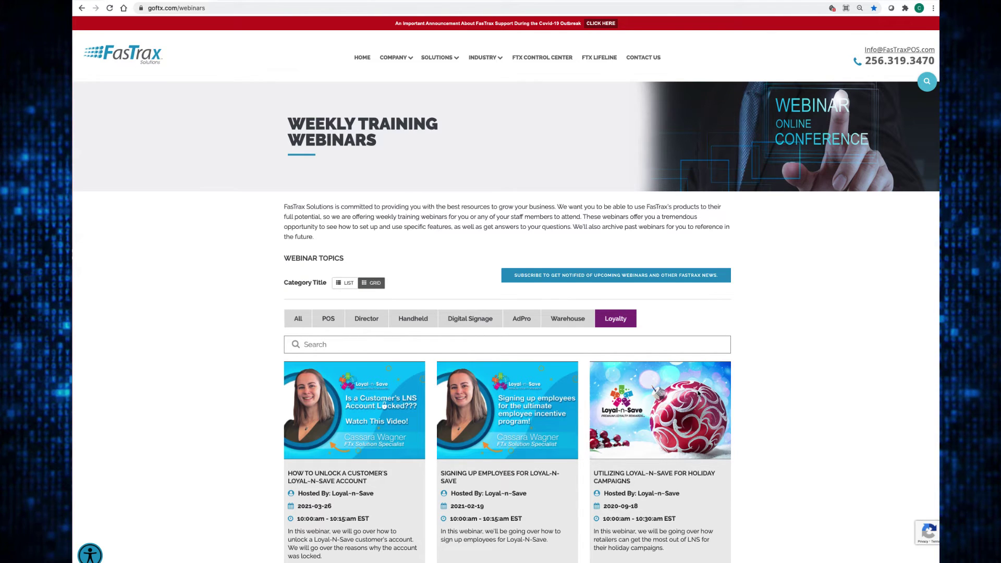
scroll(699, 393, down, 4)
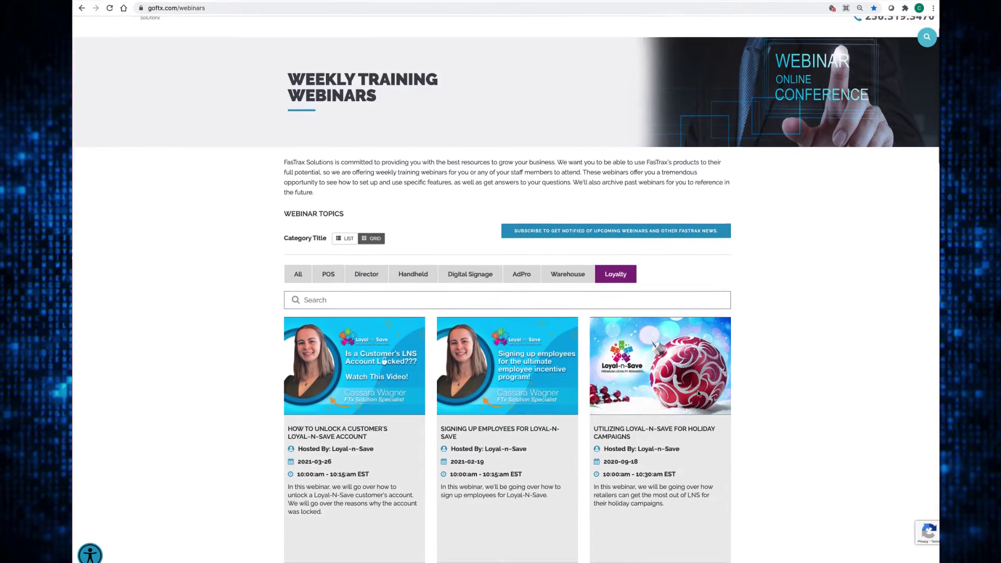
scroll(699, 393, down, 14)
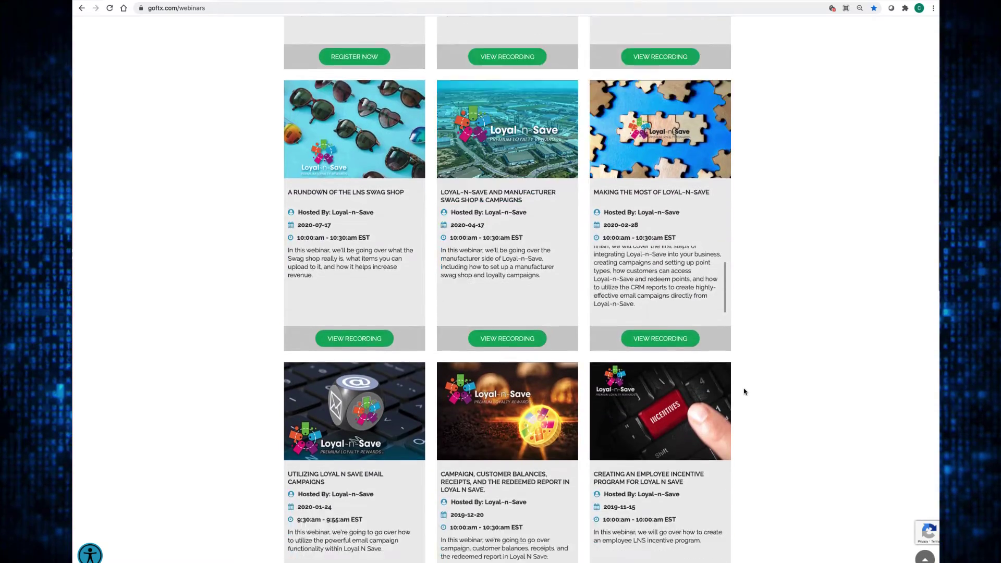
scroll(744, 391, down, 2)
scroll(707, 506, up, 1)
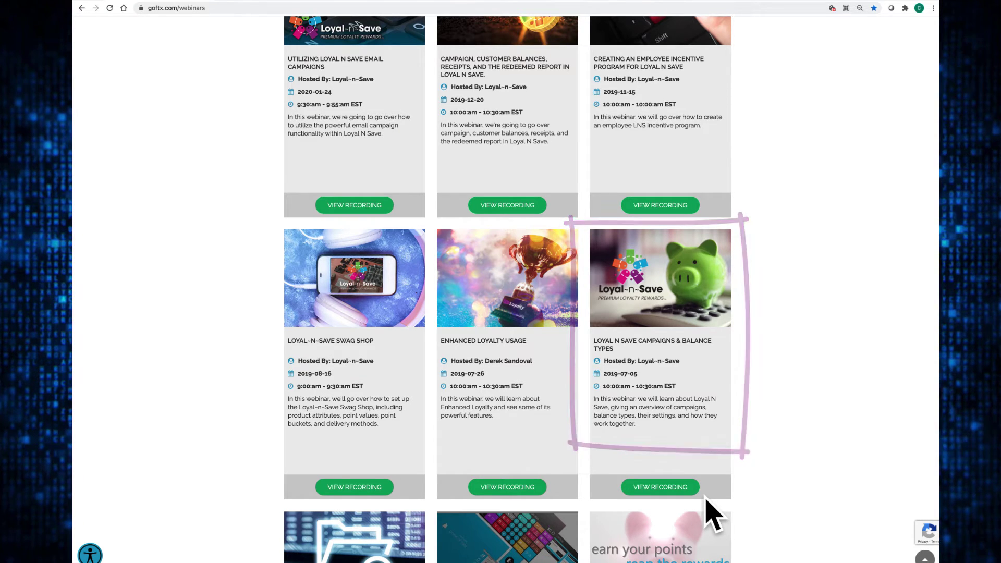
scroll(714, 503, up, 2)
scroll(714, 505, up, 10)
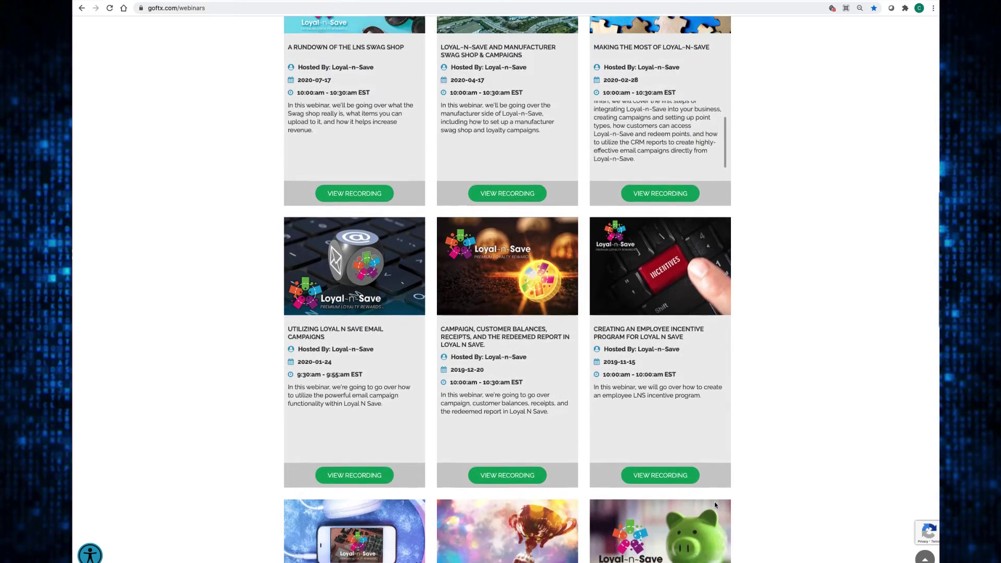
scroll(536, 286, up, 3)
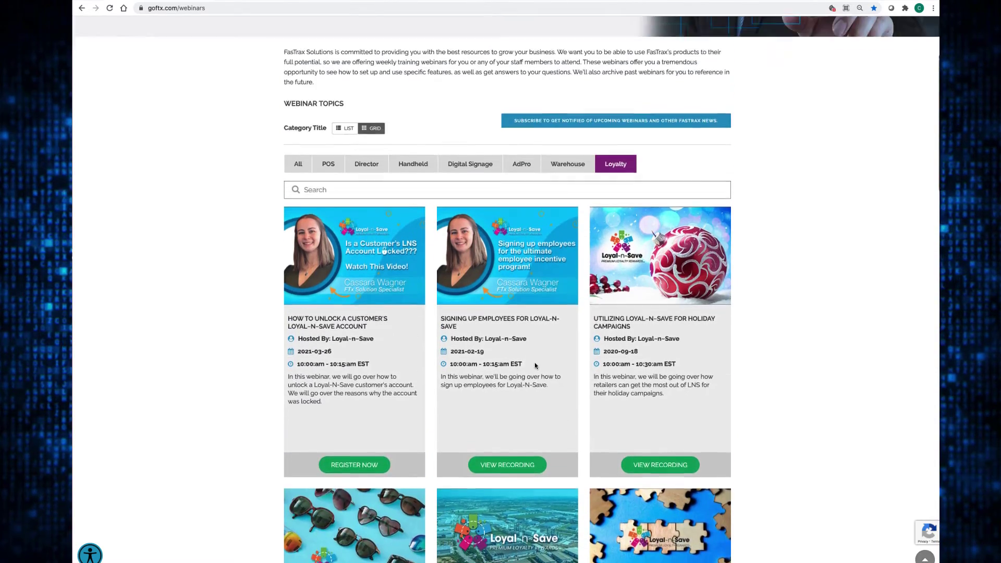